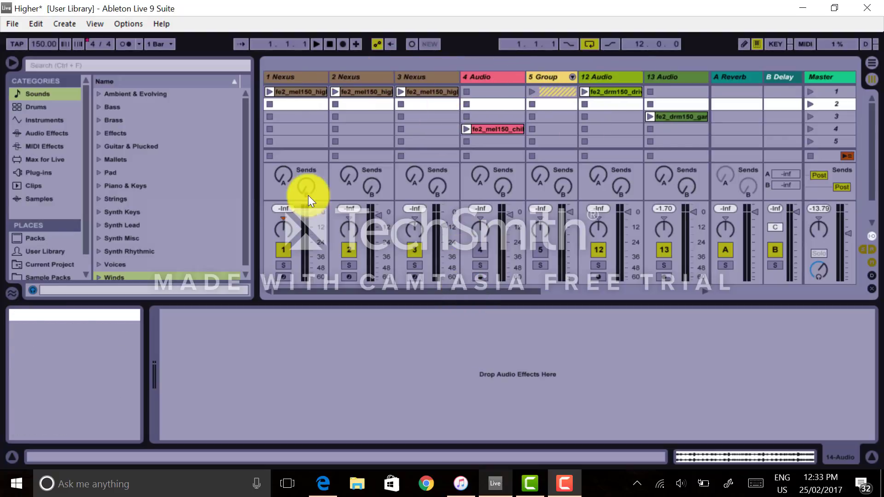
Step the track selection across the Session View tracks to examine each track.
left_click_drag(458, 292, 281, 202)
key("Left")
key("Left")
key("Left")
key("Left")
key("Left")
key("Left")
key("Left")
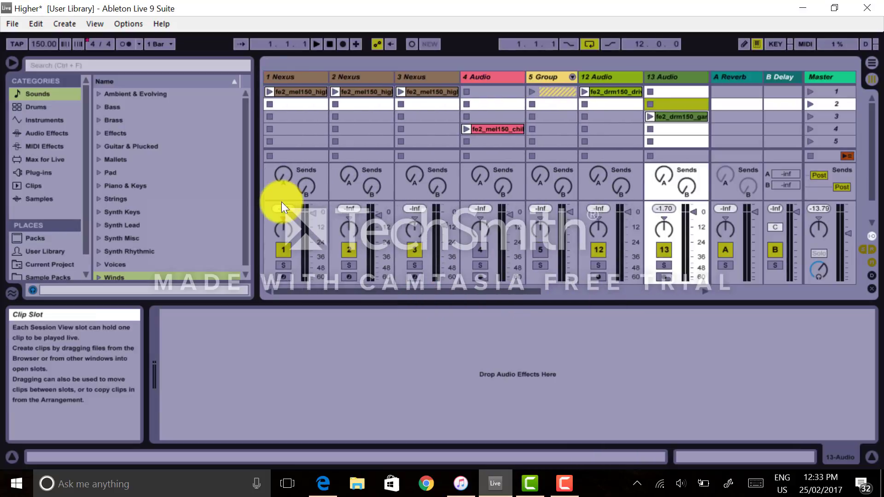
key("Right")
key("Right")
key("Right")
key("Right")
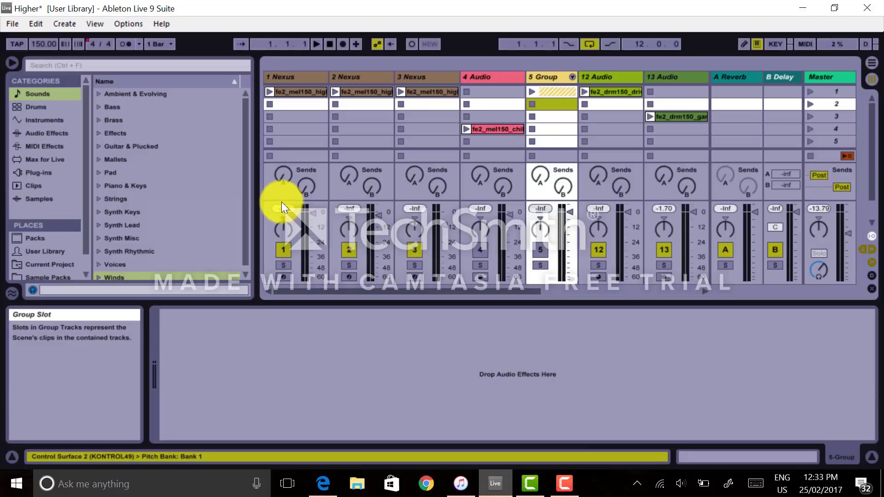
key("Left")
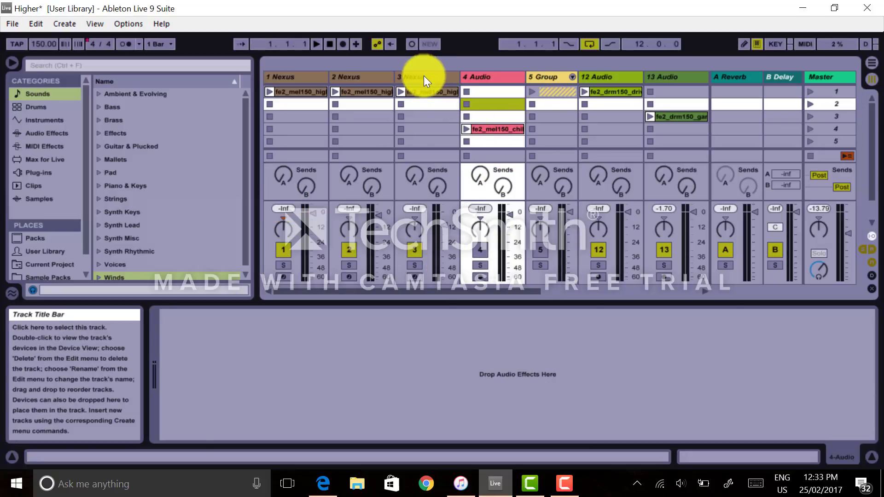
Select the first clip on track 2 Nexus and step down through that track's clip slots.
left_click(361, 92)
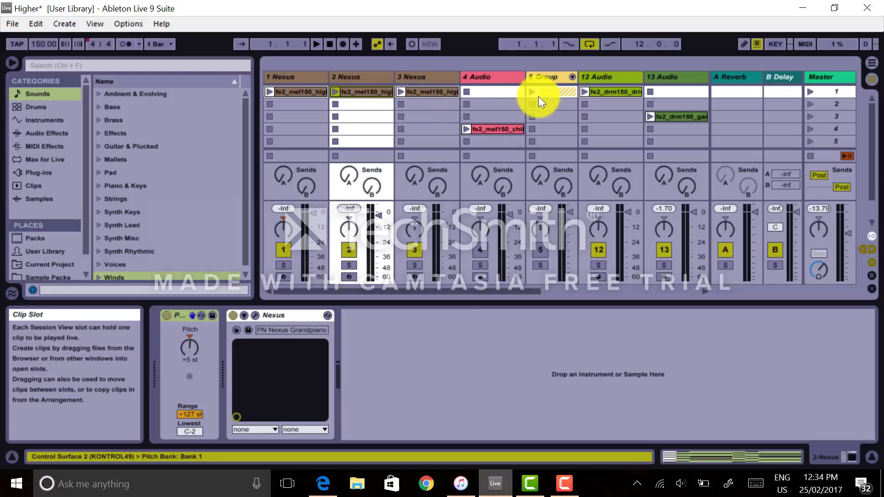
key("Down")
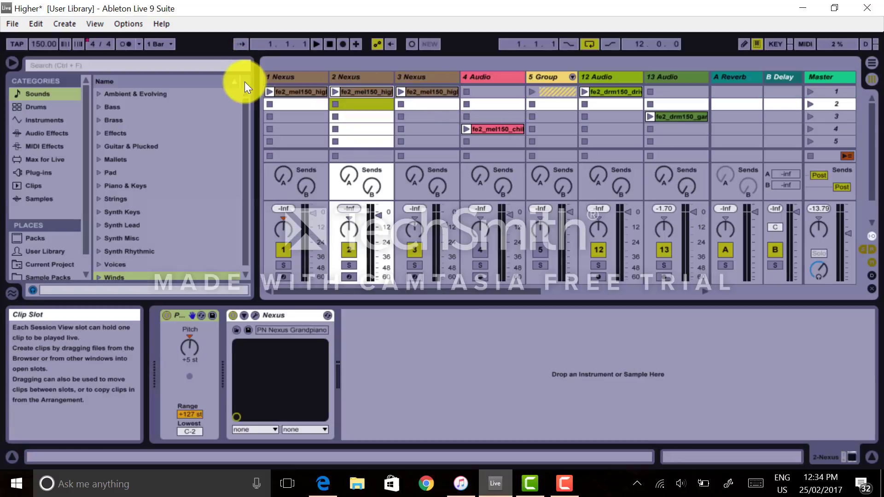
key("Down")
key("Down")
left_click(369, 90)
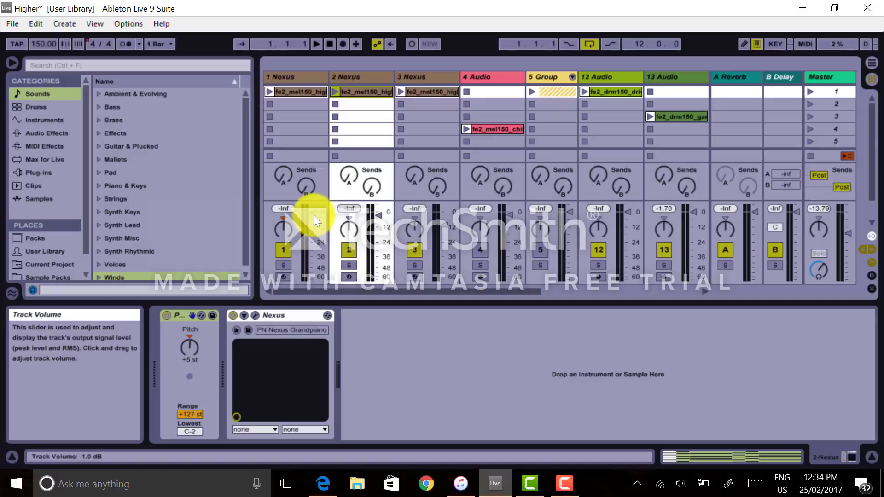
Adjust track 1's volume and toggle its Track Activator, Solo and Arm switches.
left_click_drag(310, 215, 283, 230)
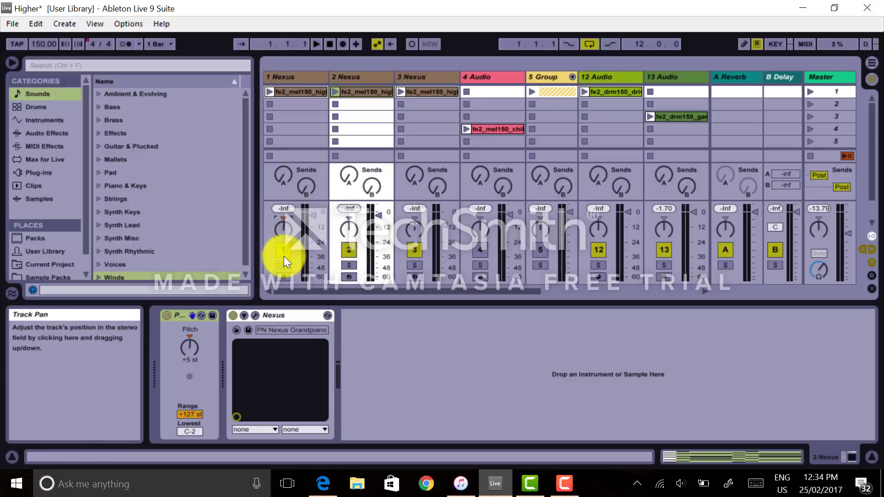
left_click(283, 248)
left_click(285, 252)
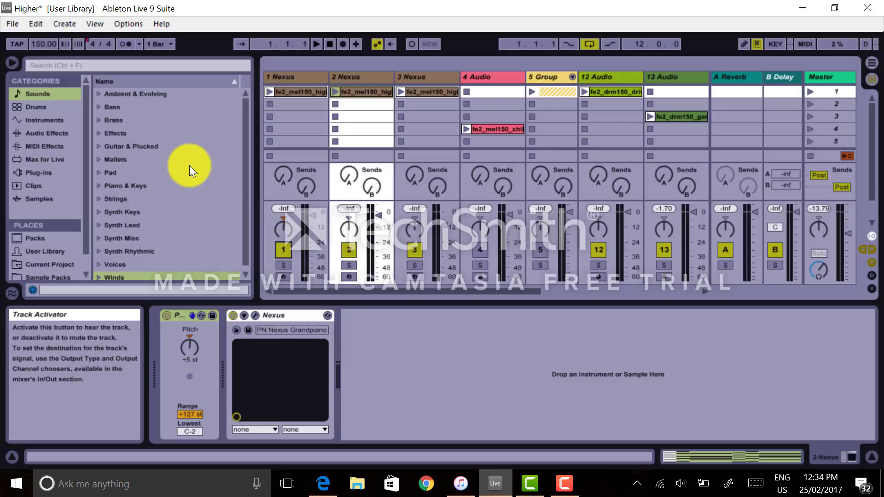
left_click(284, 265)
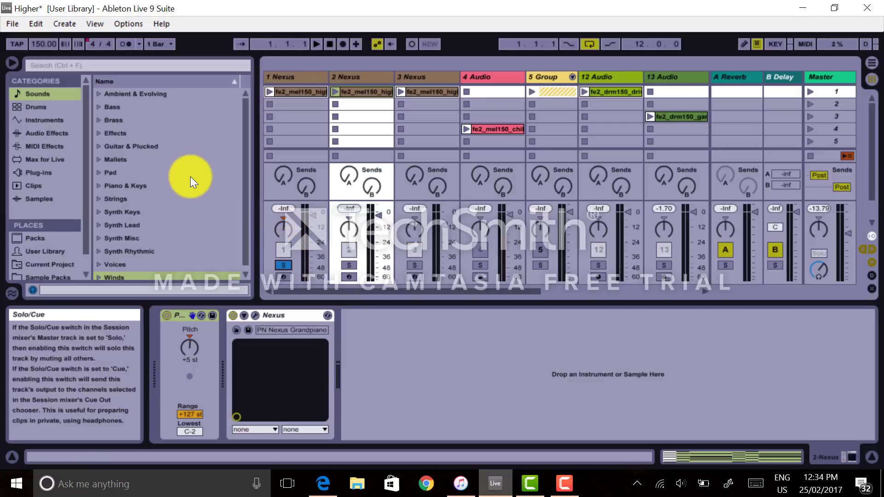
left_click(283, 276)
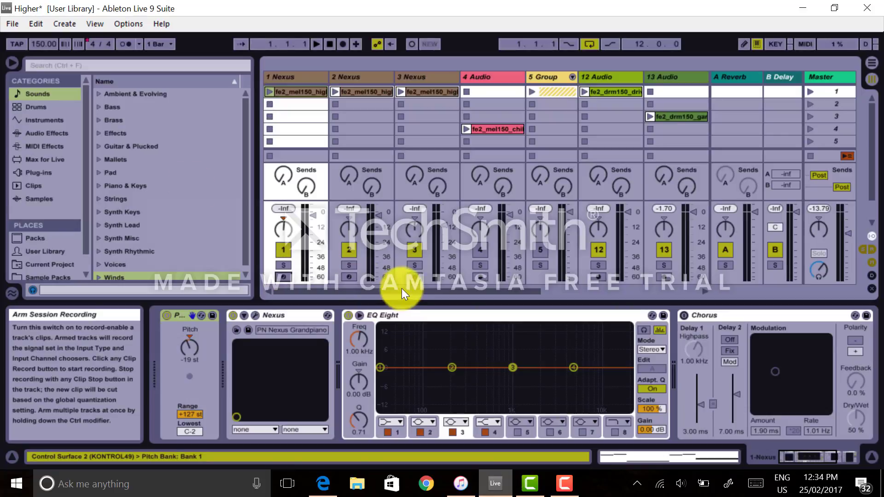
Select the track 2 Nexus clip and switch the detail area from Device View to Clip View.
mouse_move(400, 290)
left_mouse_down()
mouse_move(496, 303)
mouse_move(396, 277)
left_mouse_up()
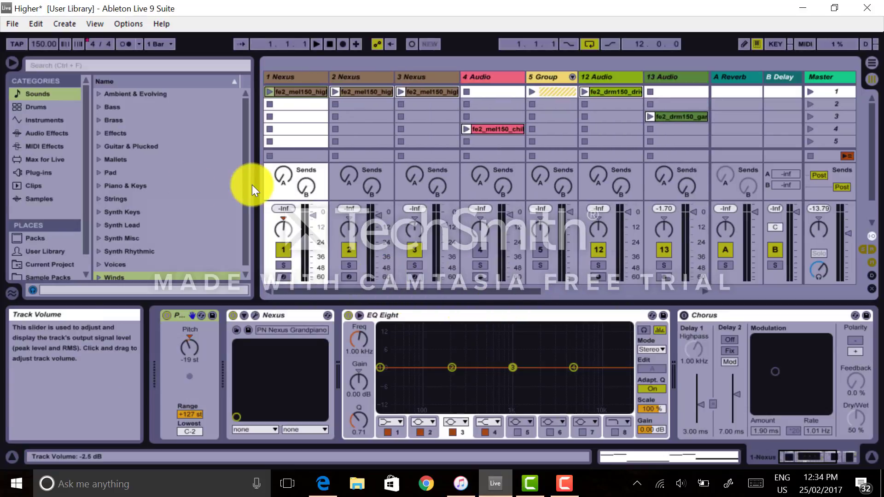
left_click(363, 93)
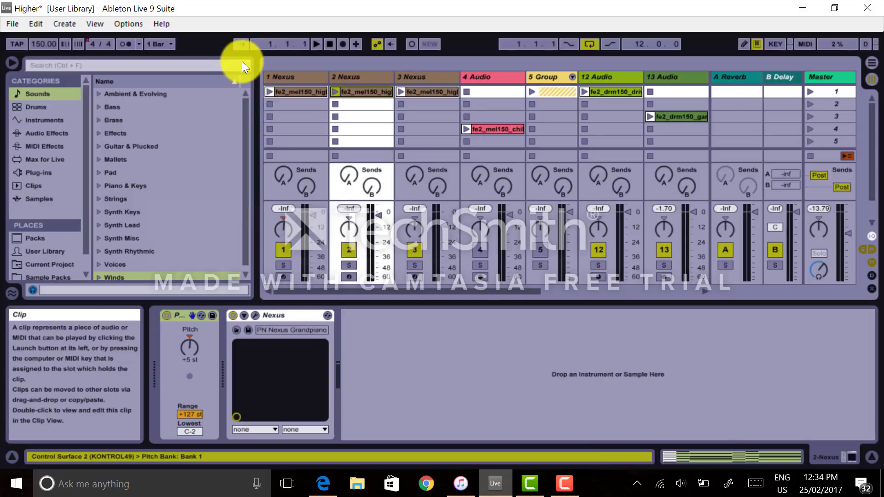
key("shift+Tab")
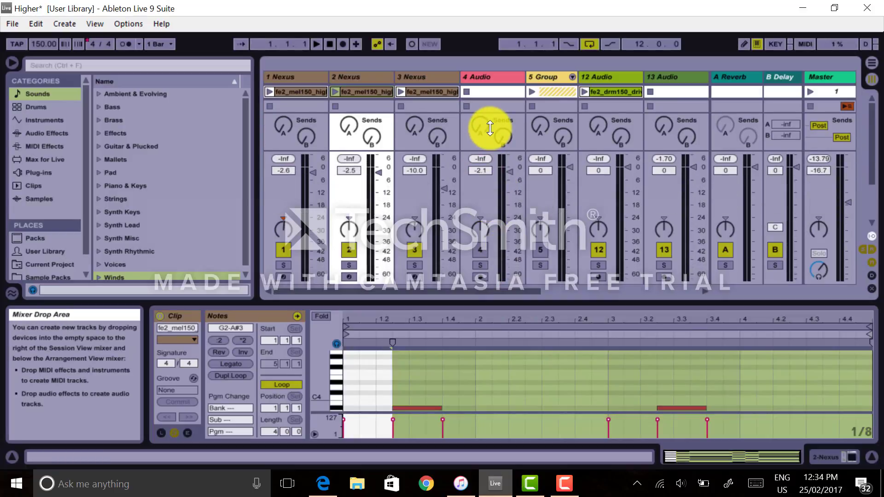
Resize the mixer section and enlarge the clip detail area slightly.
left_click_drag(482, 207, 482, 219)
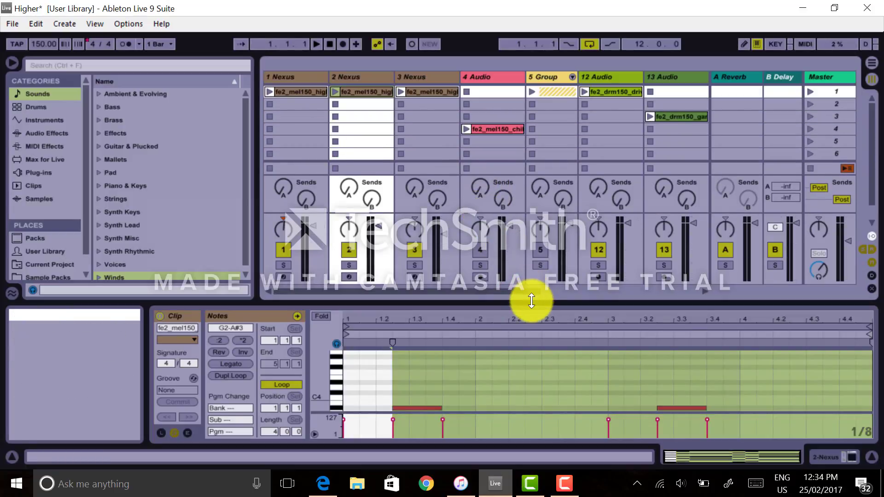
mouse_move(523, 298)
left_mouse_down()
mouse_move(527, 154)
mouse_move(548, 16)
mouse_move(535, 120)
mouse_move(534, 68)
mouse_move(530, 81)
mouse_move(523, 307)
mouse_move(526, 224)
mouse_move(520, 287)
left_mouse_up()
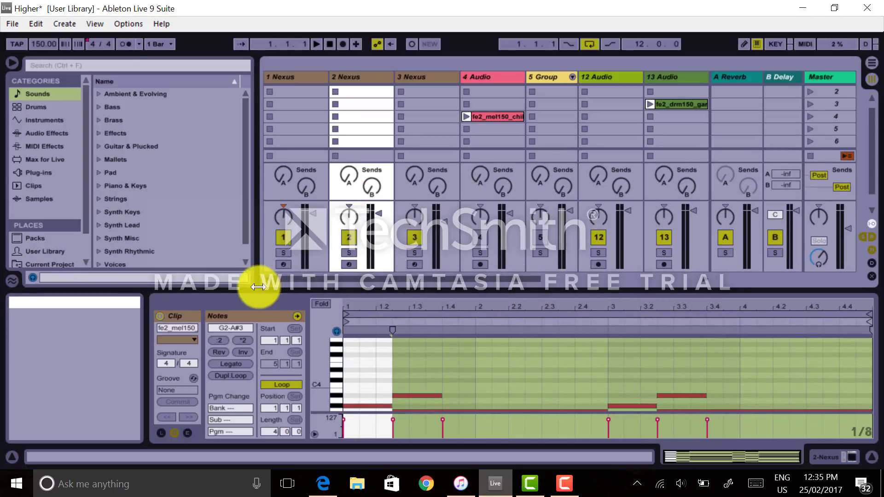
Launch the track 2 Nexus clip in scene 1 and stop playback.
mouse_move(98, 362)
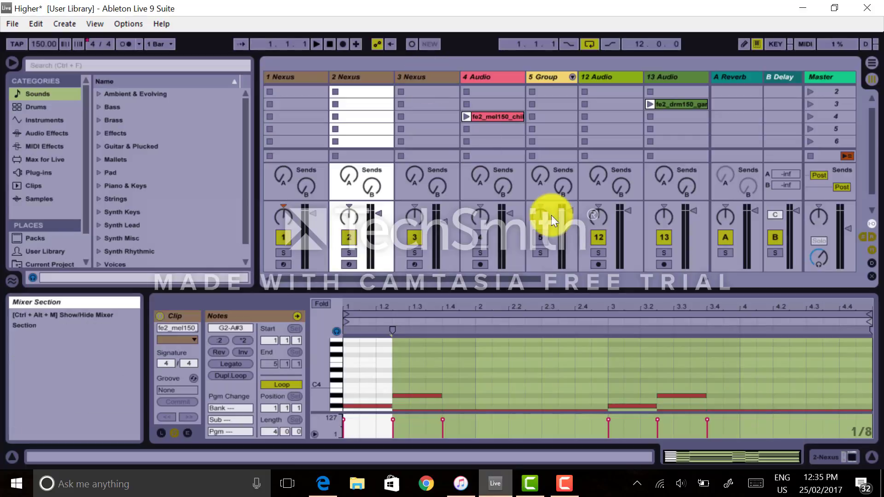
scroll(863, 138, "up", 1)
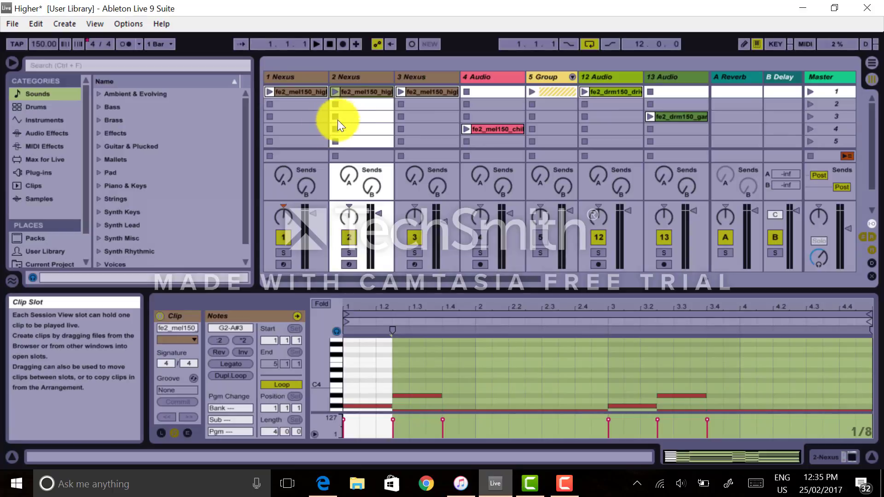
left_click(334, 92)
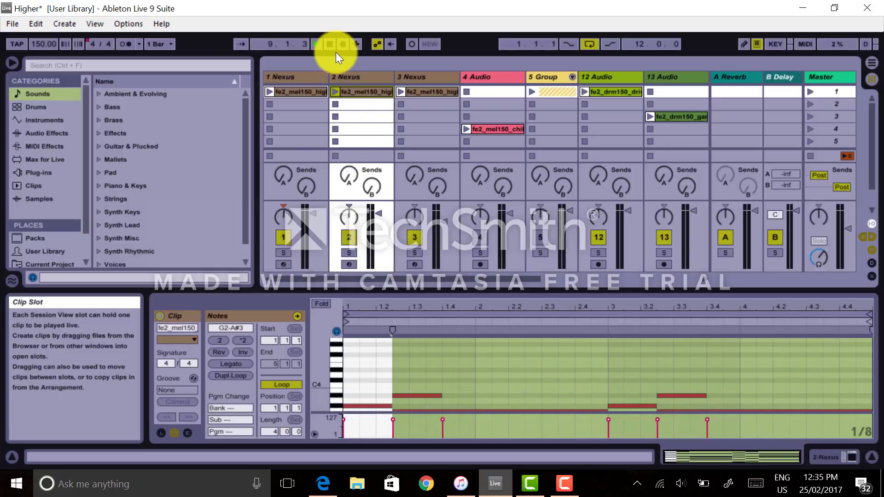
key("space")
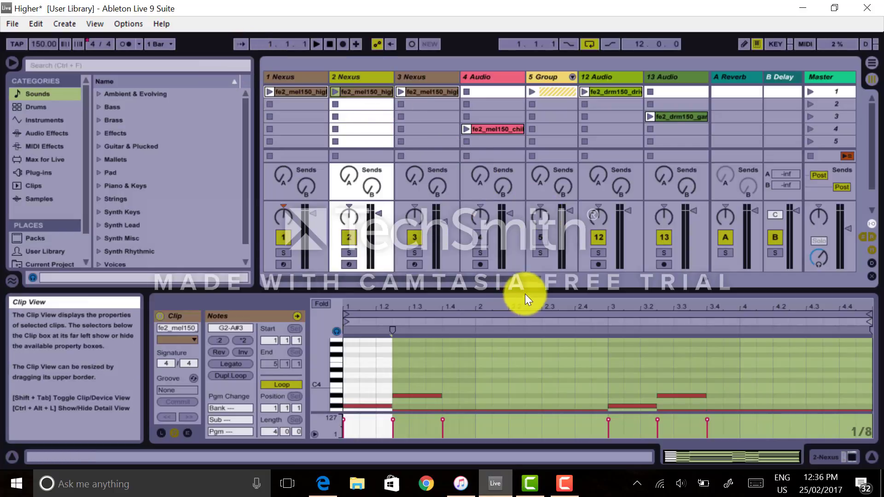
Enlarge the clip's MIDI note editor to fill the window and scroll the note ruler.
left_click_drag(524, 294, 529, 86)
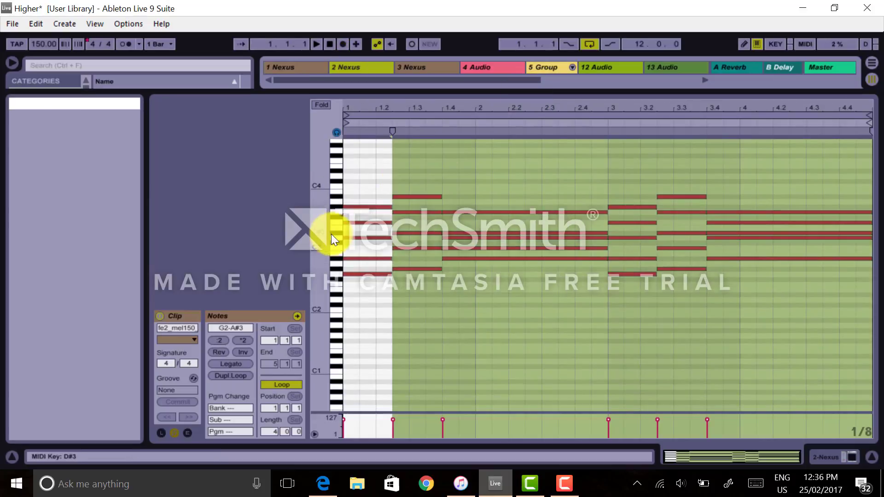
left_click_drag(318, 254, 318, 277)
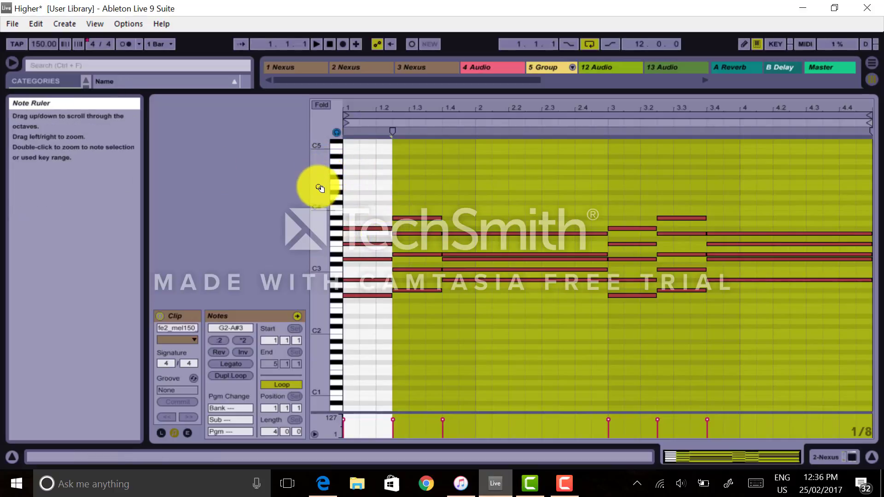
Toggle the MIDI Editor Preview switch and select notes by their piano roll keys.
left_click(337, 133)
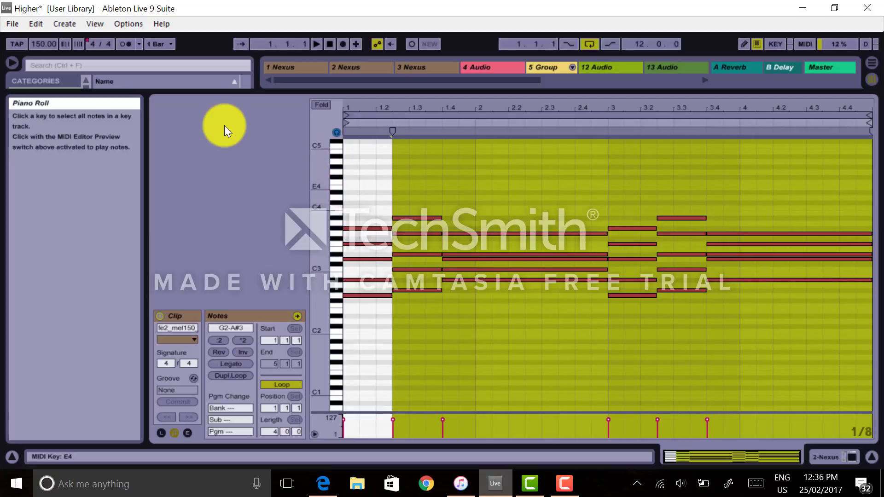
left_click(336, 269)
left_click(225, 201)
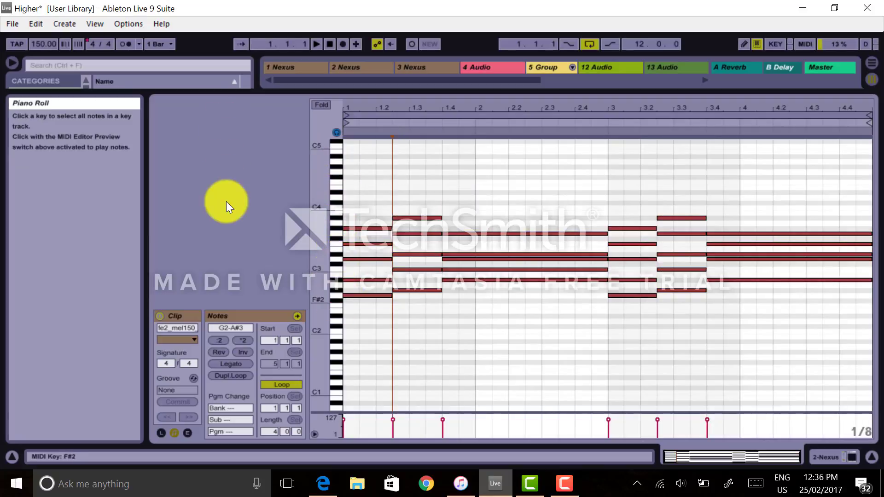
left_click(337, 133)
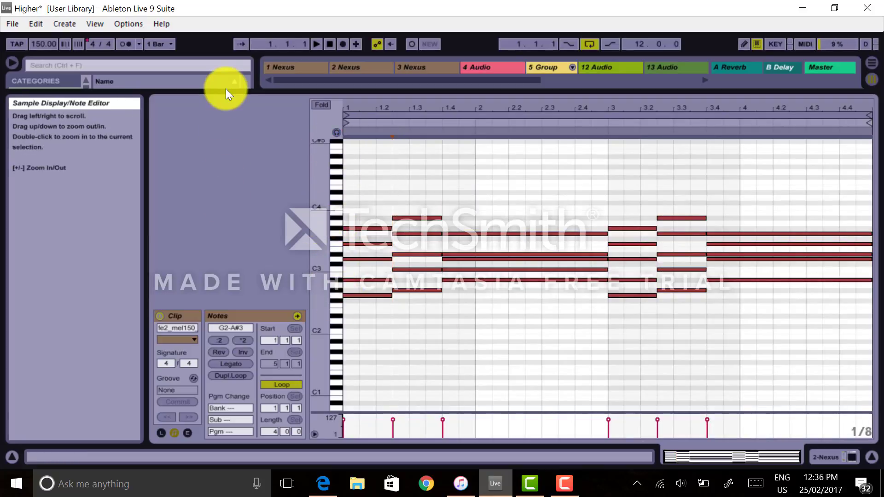
left_click(334, 254)
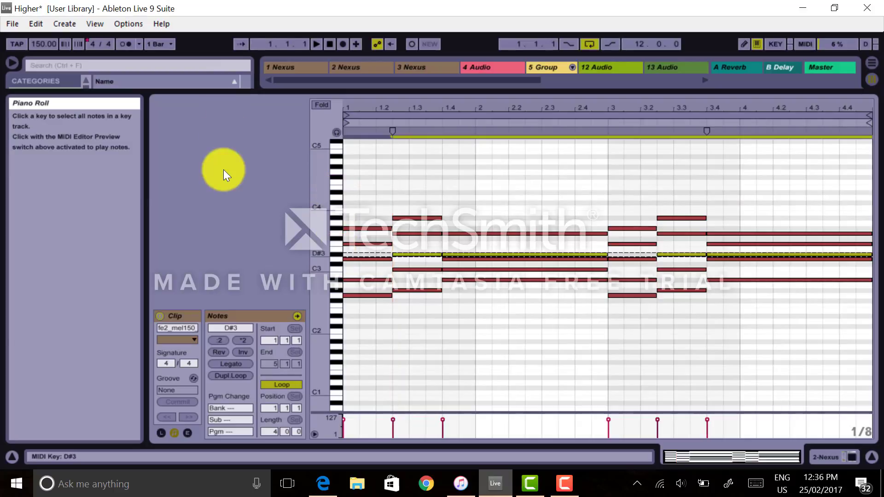
left_click(338, 283)
left_click(336, 134)
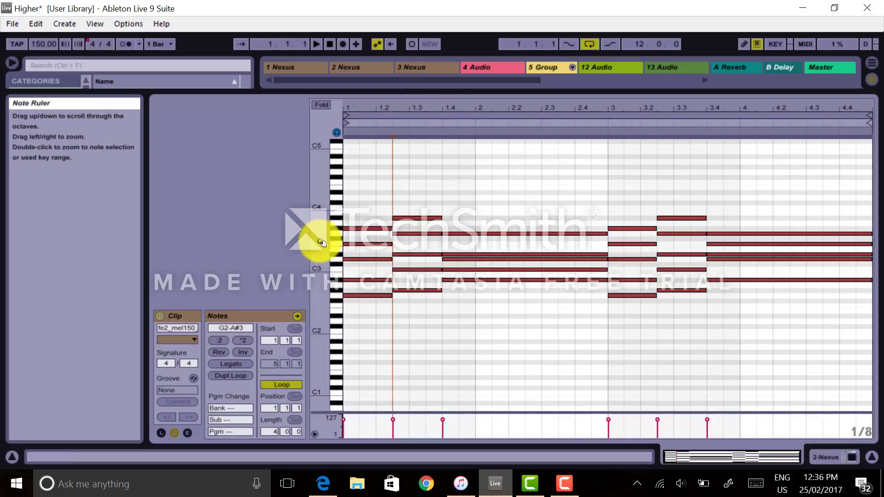
Zoom and scroll the note ruler to frame the clip's notes.
left_click_drag(321, 241, 320, 240)
left_click_drag(319, 242, 316, 241)
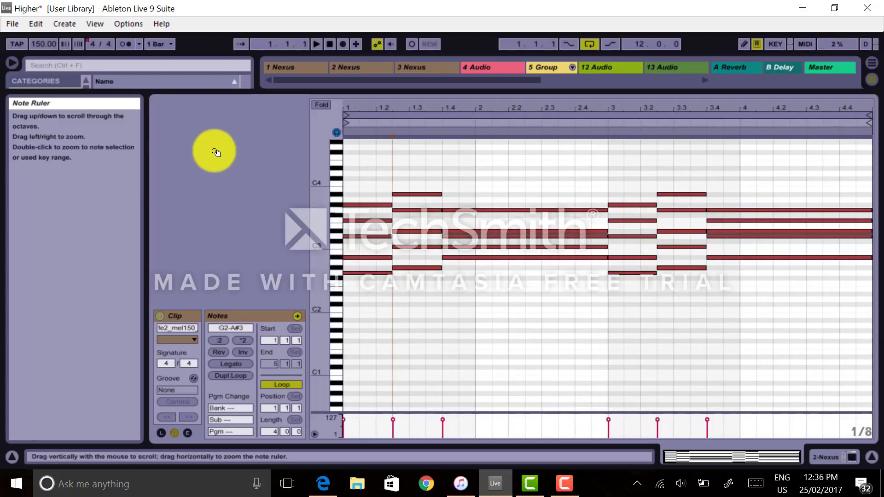
left_click_drag(322, 228, 320, 237)
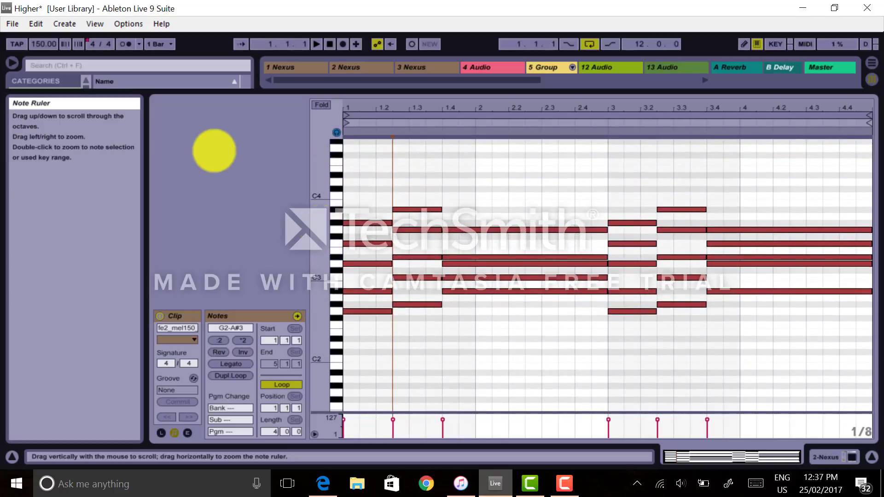
mouse_move(504, 106)
left_mouse_down()
mouse_move(491, 105)
mouse_move(499, 105)
left_mouse_up()
left_click(334, 71)
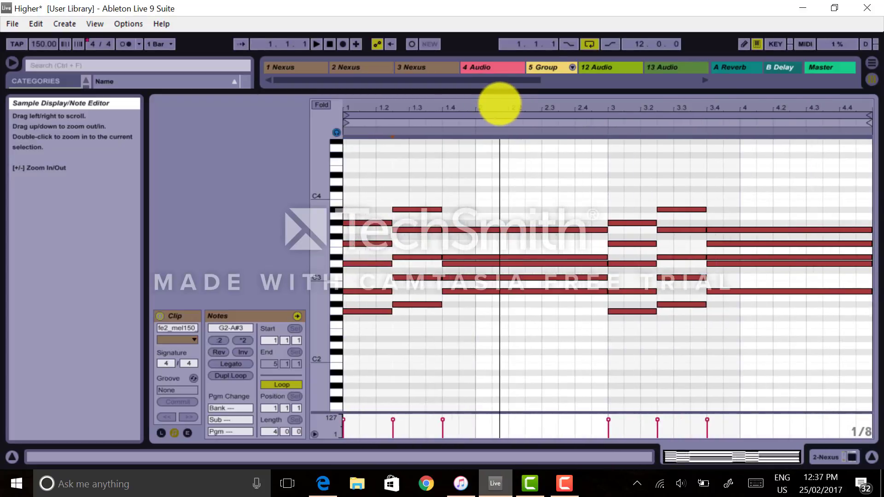
Shrink the clip view back to its earlier height and toggle the detail view off and on.
left_click_drag(322, 94, 517, 310)
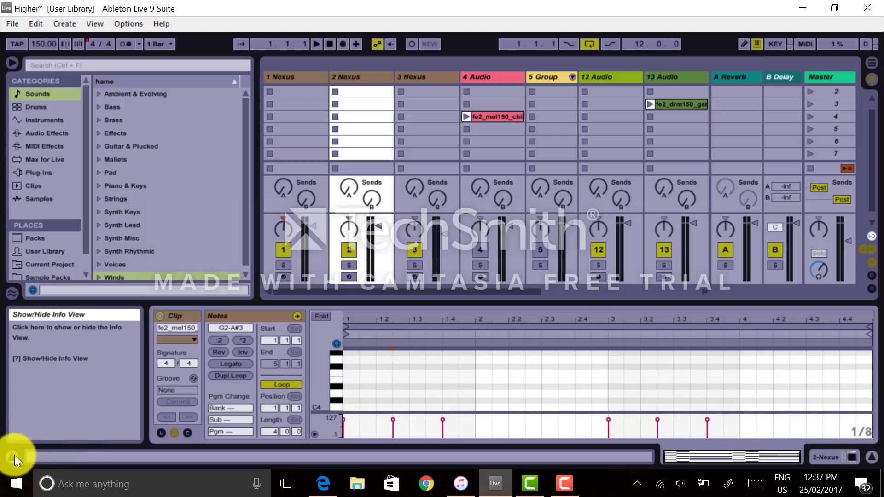
left_click(852, 456)
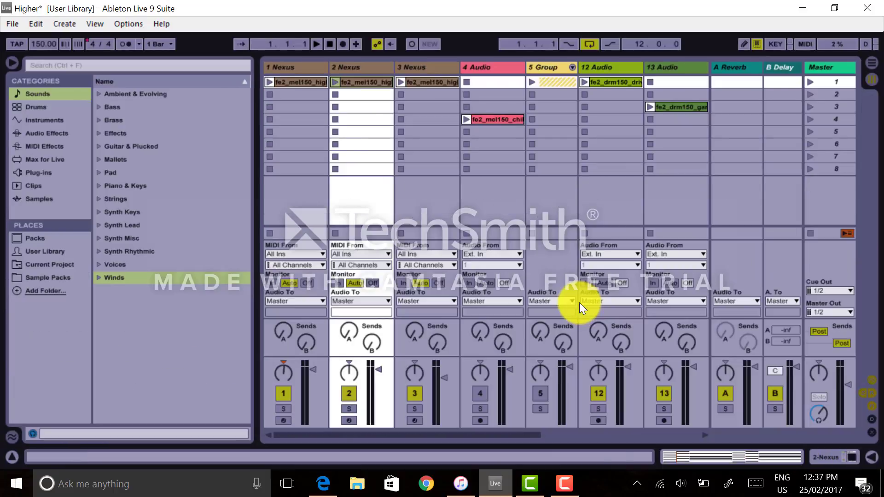
key("ctrl+alt+l")
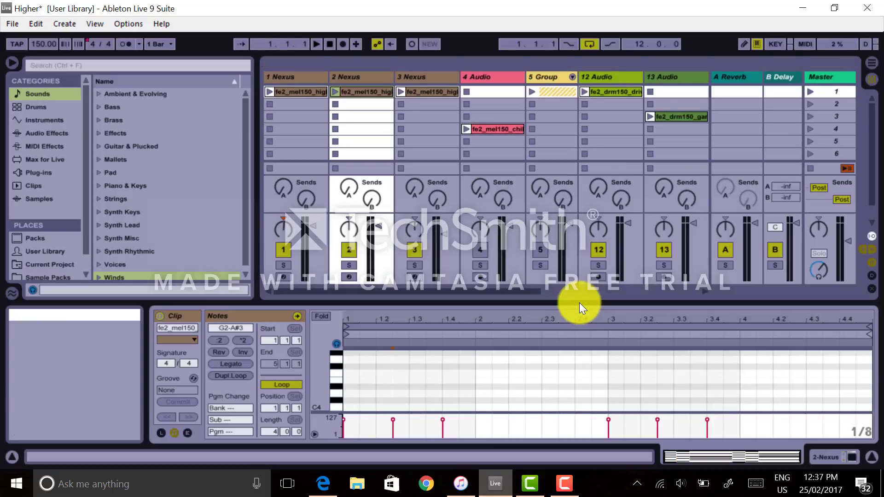
Hide and reshow the Info View and the browser.
left_click(7, 304)
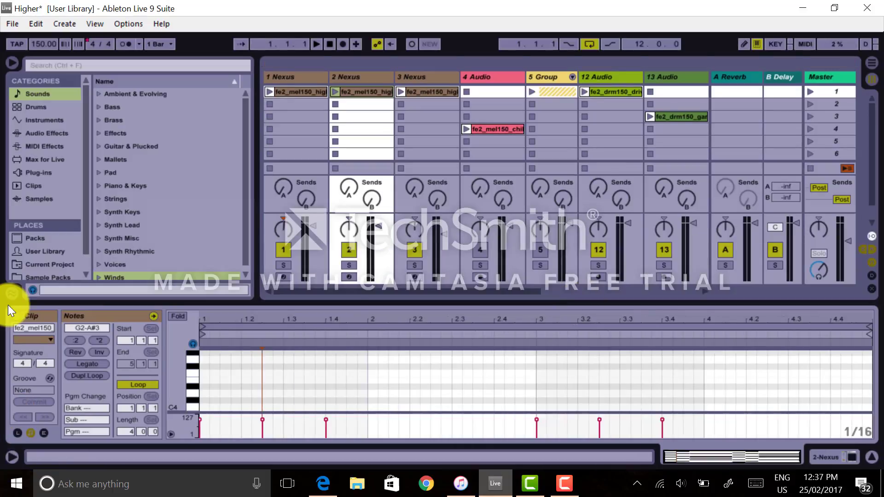
left_click(7, 304)
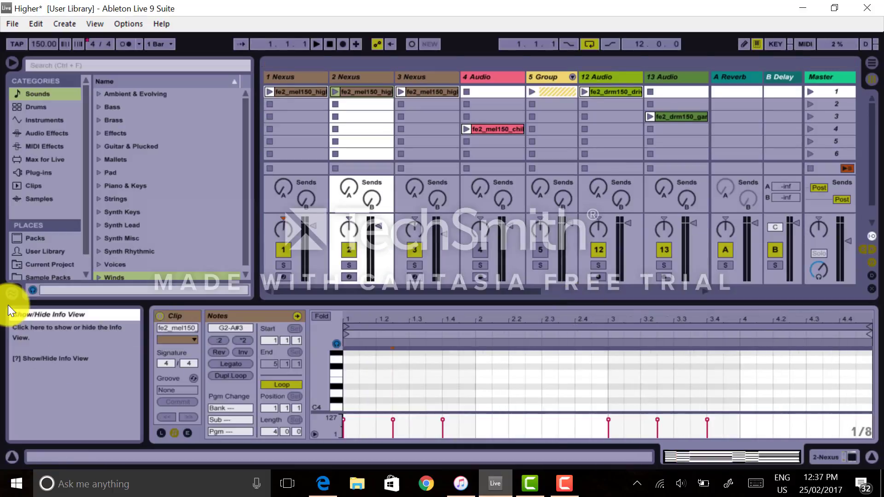
left_click(13, 63)
key("ctrl+alt+b")
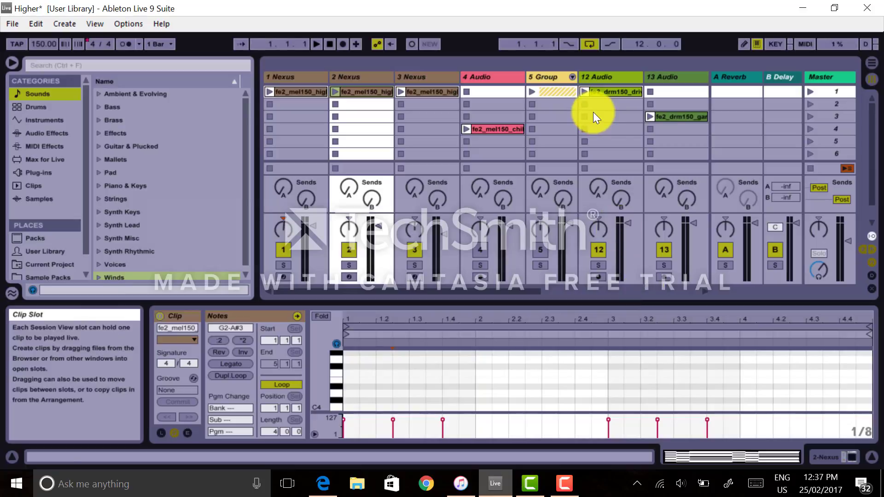
Select the 12 Audio track, launch its first clip, and stop it with the track's clip stop button.
left_click(605, 73)
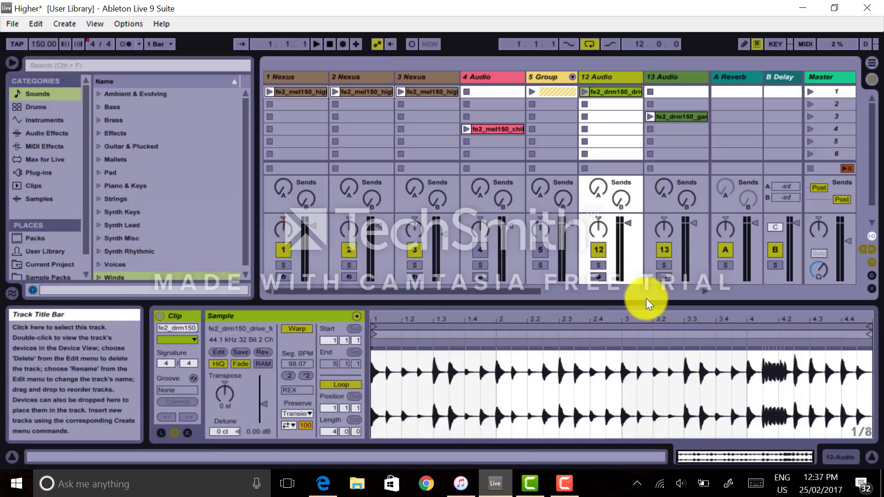
mouse_move(592, 302)
left_mouse_down()
mouse_move(588, 230)
mouse_move(594, 319)
left_mouse_up()
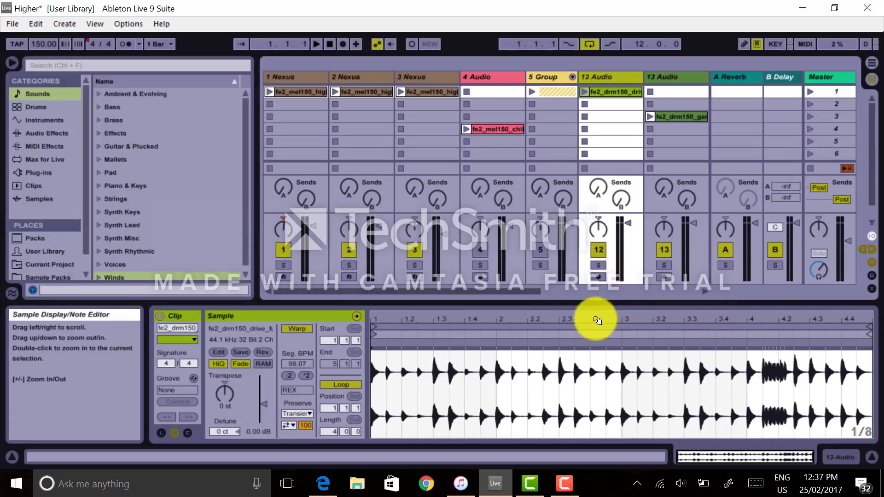
left_click(583, 92)
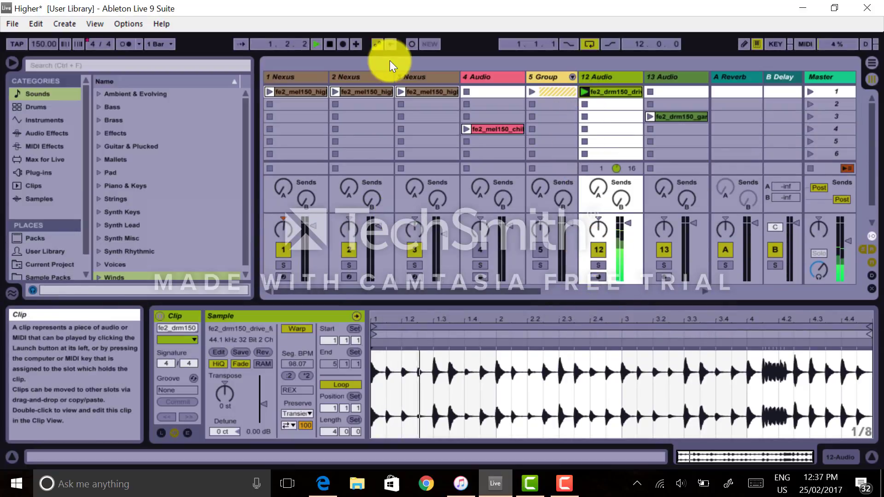
left_click(586, 167)
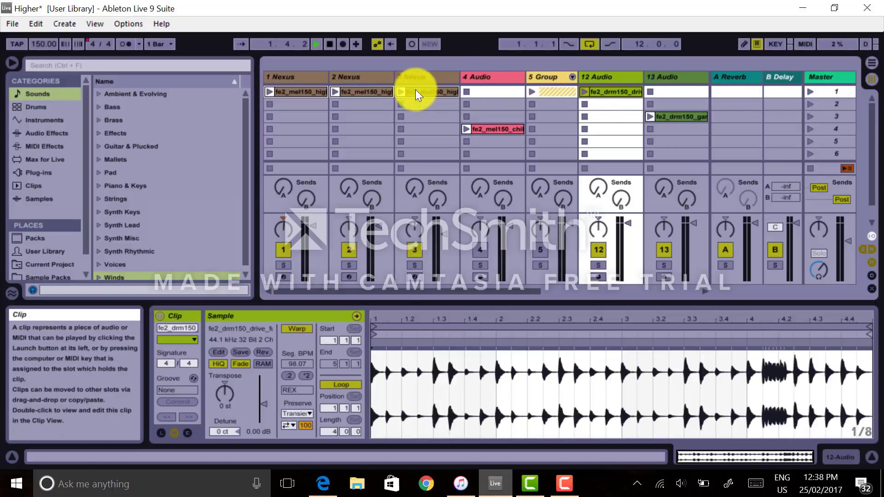
Launch scene 1, then stop the transport and stop all playing clips.
left_click(808, 93)
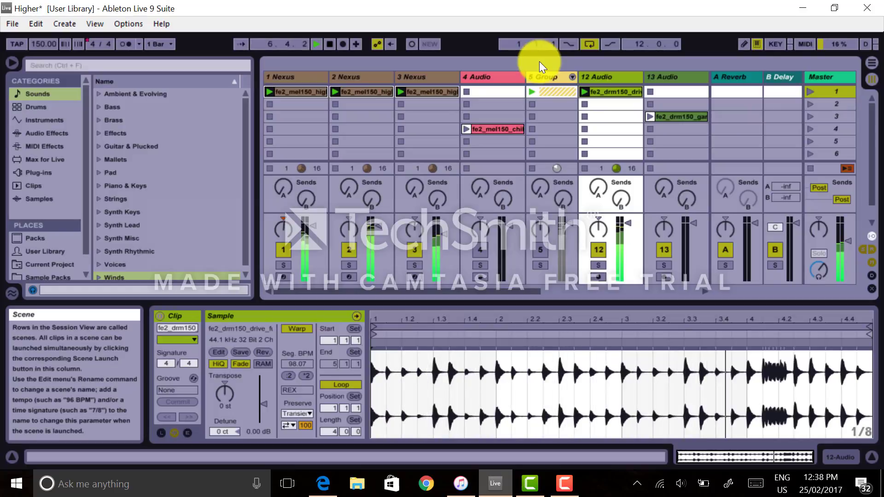
key("space")
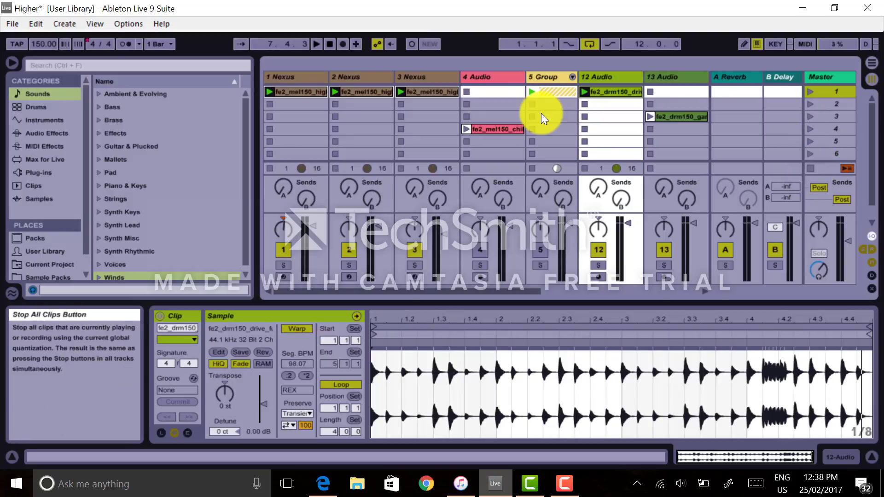
left_click(810, 169)
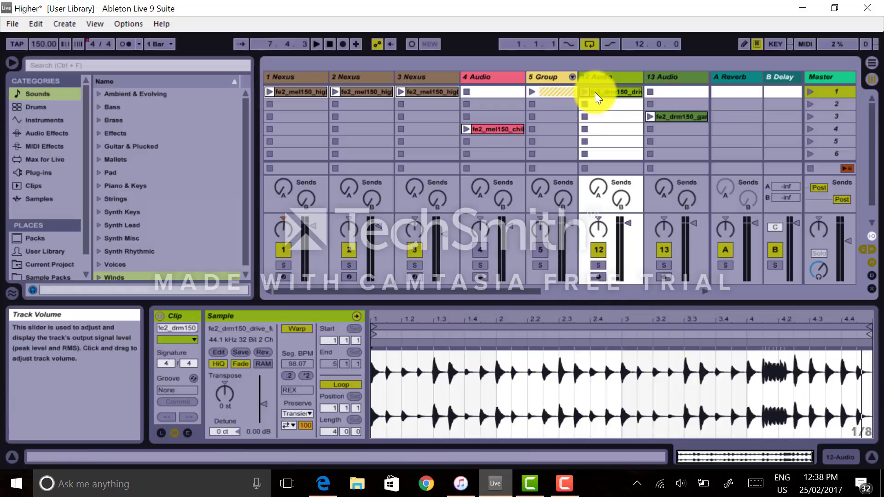
Select the 3 Nexus track and switch the detail view to its device chain.
left_click(424, 78)
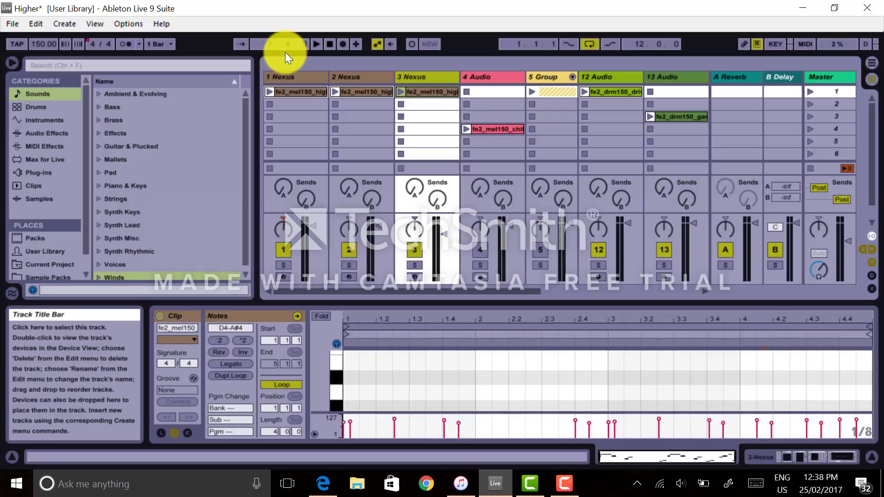
key("shift+Tab")
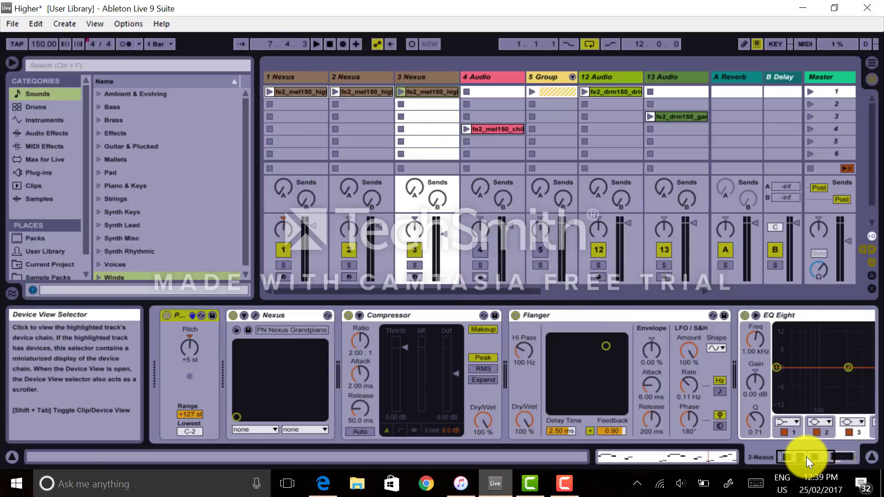
mouse_move(807, 456)
left_mouse_down()
mouse_move(824, 460)
mouse_move(798, 463)
left_mouse_up()
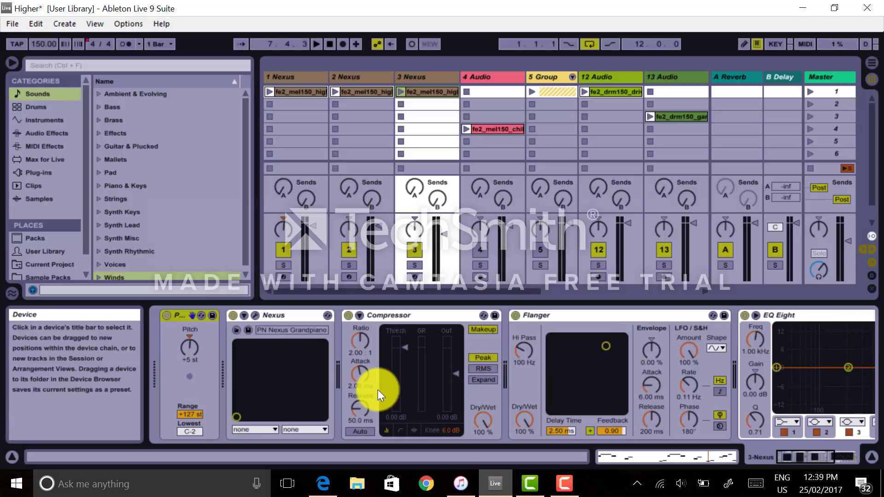
Select the Nexus, Compressor, Flanger and EQ Eight devices in turn across the chain.
left_click(299, 314)
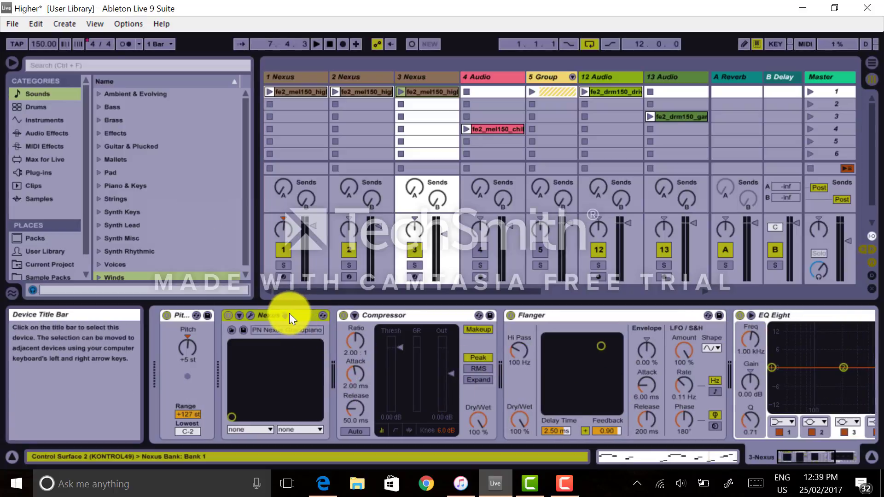
left_click(436, 316)
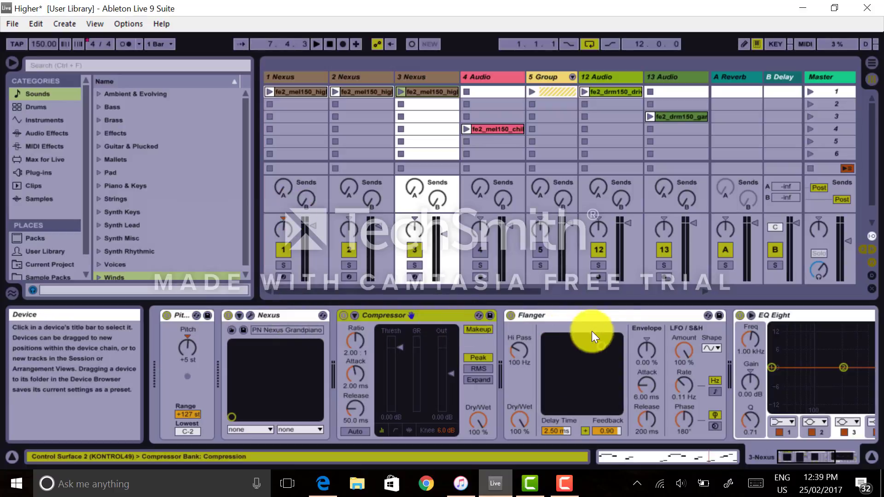
left_click(620, 318)
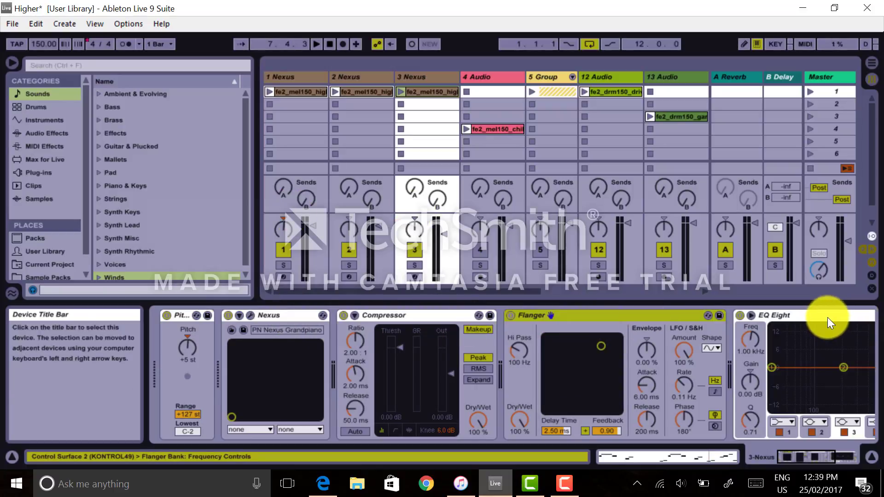
left_click(827, 318)
mouse_move(824, 459)
left_mouse_down()
mouse_move(805, 457)
mouse_move(822, 460)
left_mouse_up()
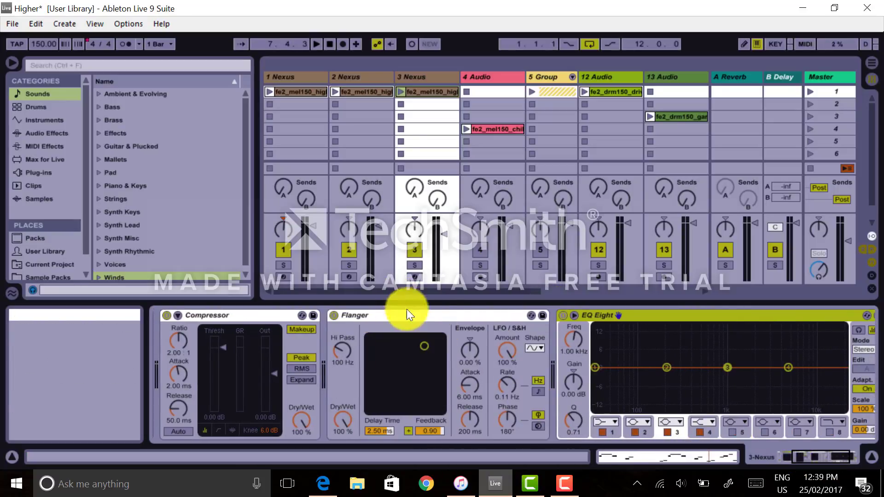
Move the Flanger device so it sits after EQ Eight in the 3 Nexus device chain.
left_click(419, 318)
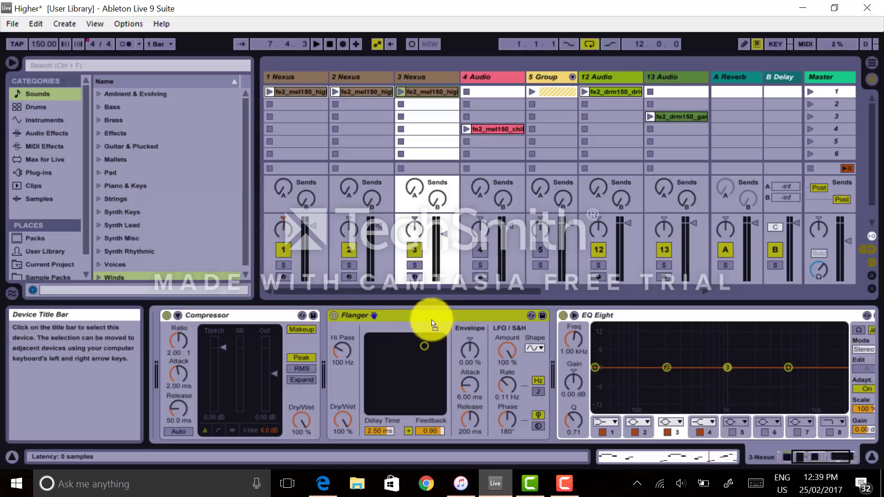
left_click_drag(762, 365, 832, 367)
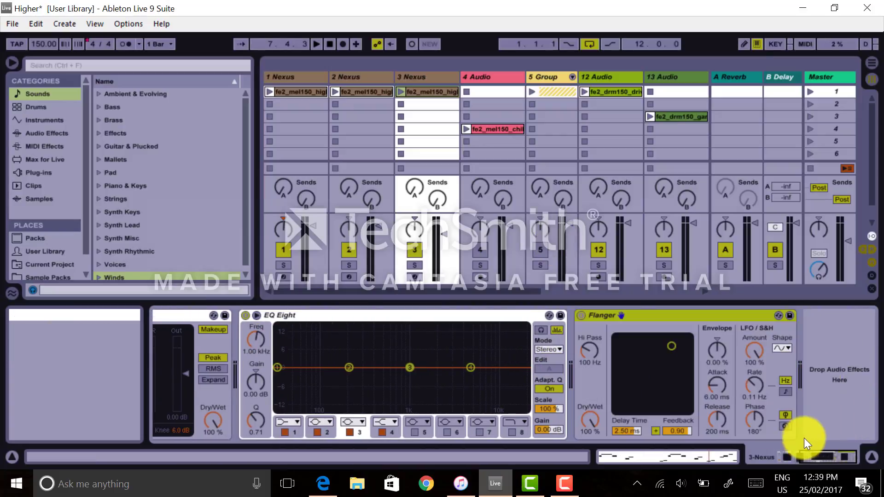
left_click_drag(816, 454, 789, 454)
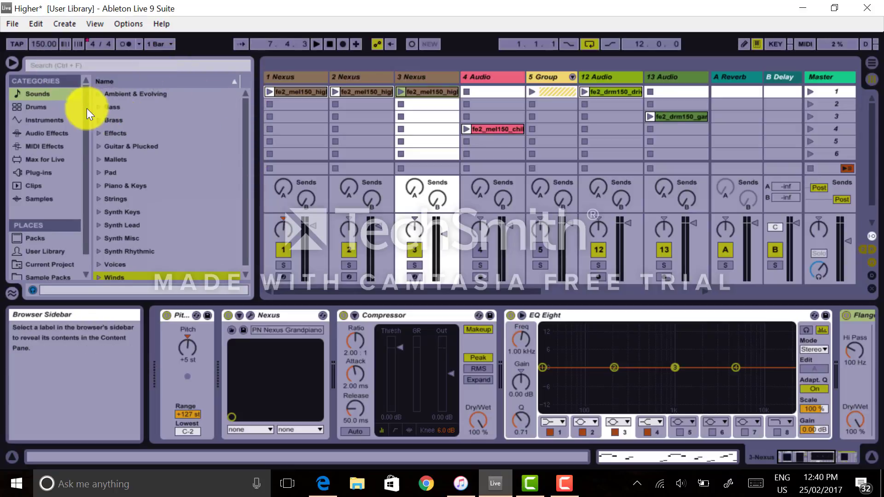
Open the Drums category in the browser and expand the Drum Hits folder.
scroll(87, 109, "down", 1)
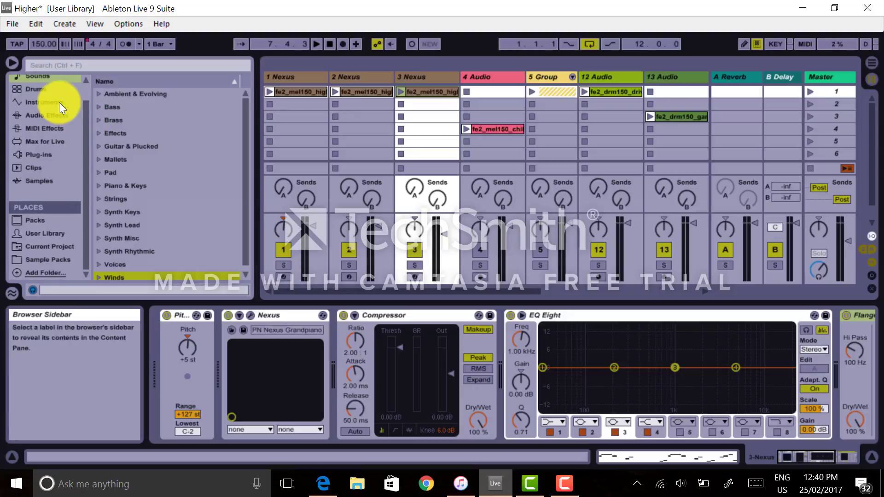
left_click(38, 90)
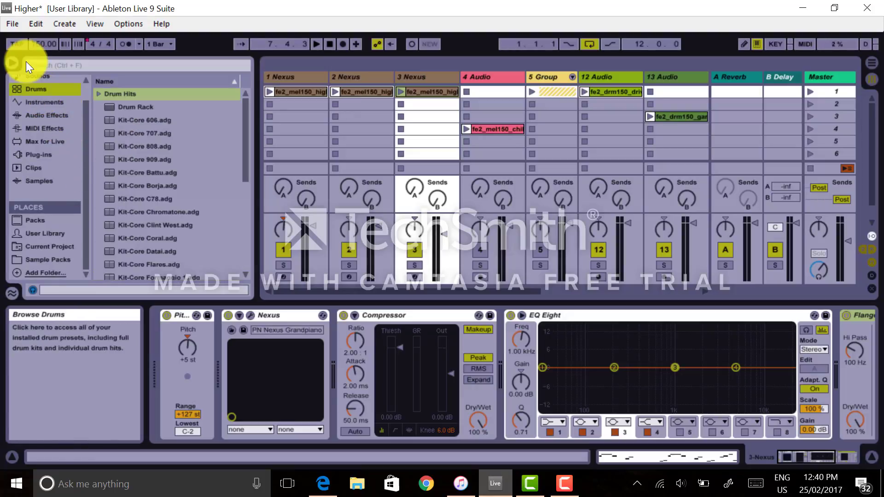
left_click(98, 93)
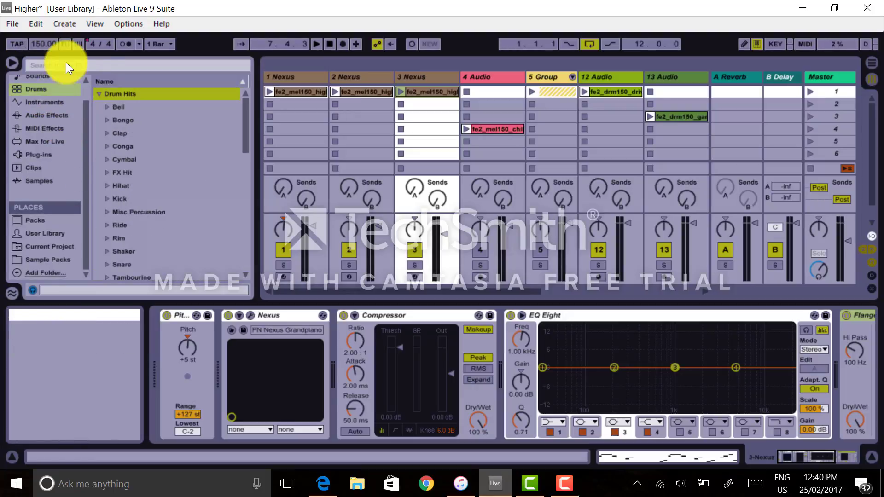
left_click_drag(245, 113, 165, 60)
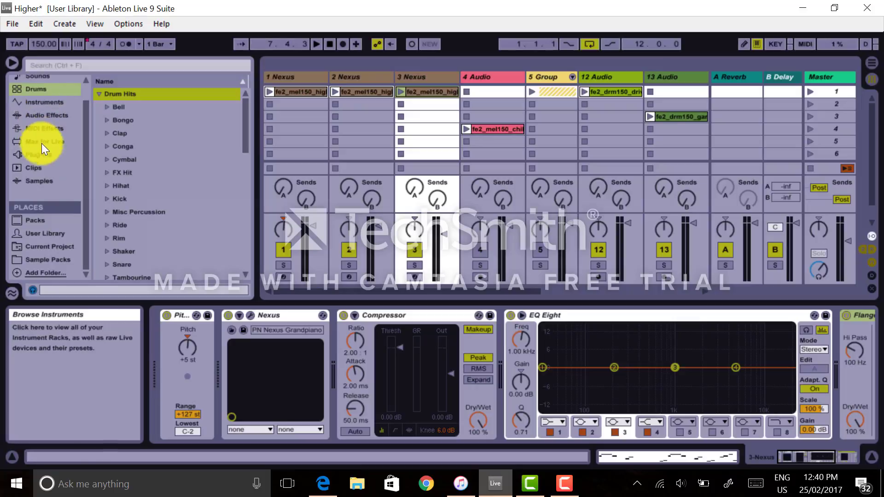
Browse the Plug-ins, Clips and Samples categories, then the User Library and Sample Packs places.
left_click(39, 155)
left_click(98, 159)
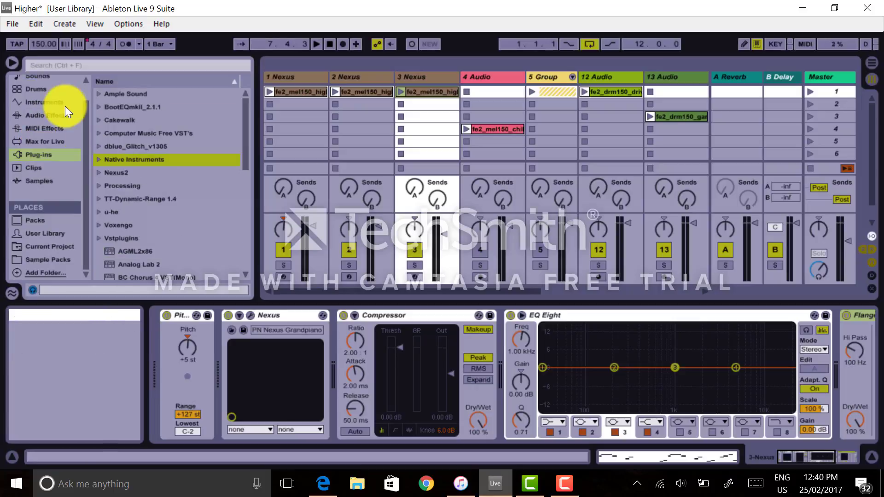
left_click(35, 167)
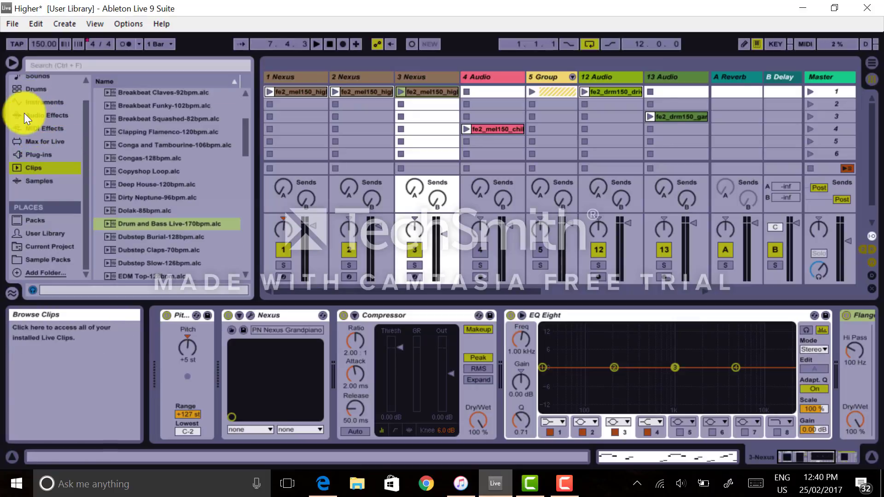
key("Down")
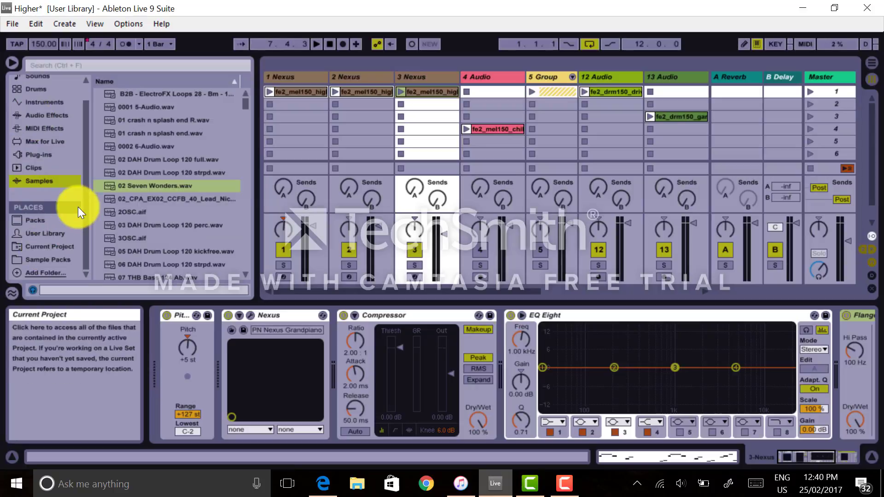
left_click(66, 233)
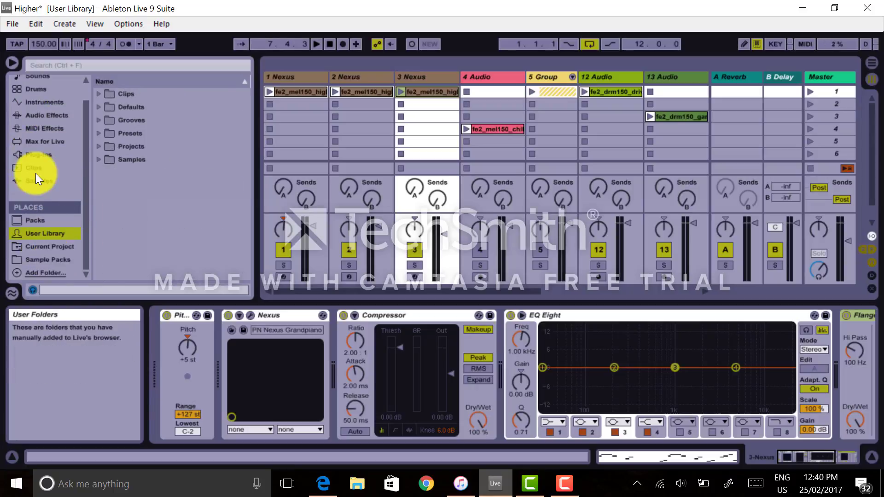
left_click(55, 251)
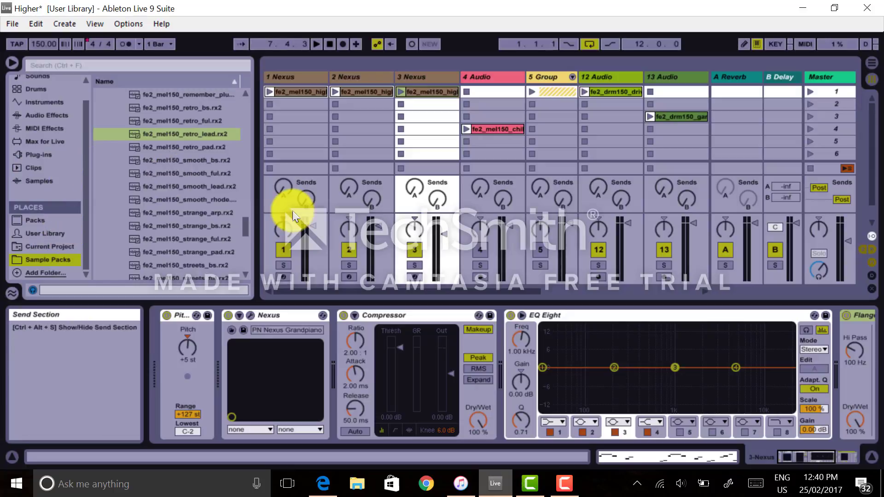
left_click_drag(246, 226, 244, 87)
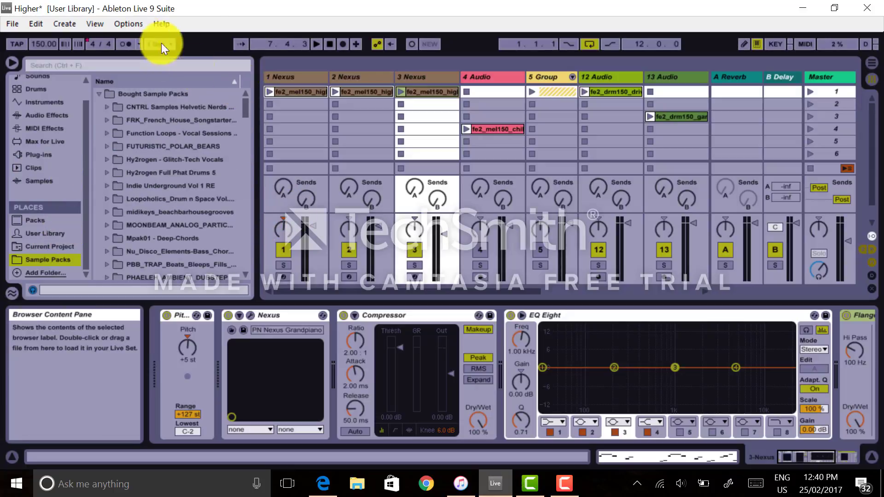
Open Preferences, view the File Folder settings, and close the dialog.
left_click(129, 24)
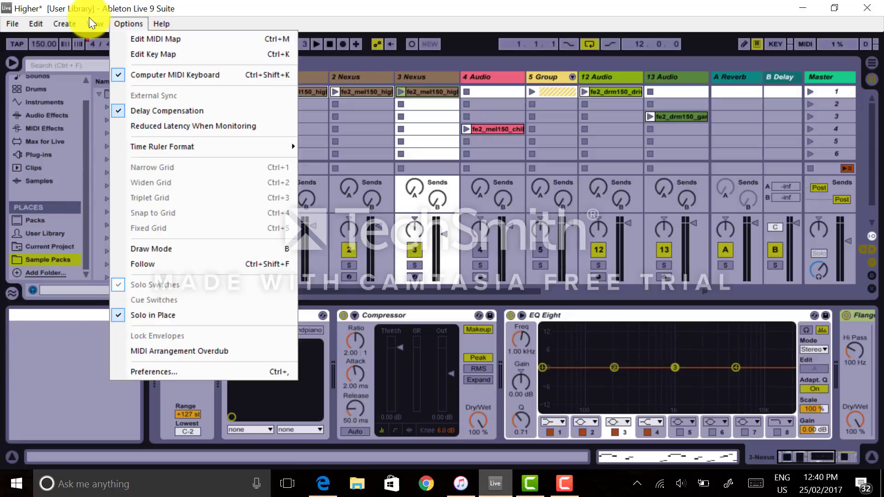
left_click(190, 372)
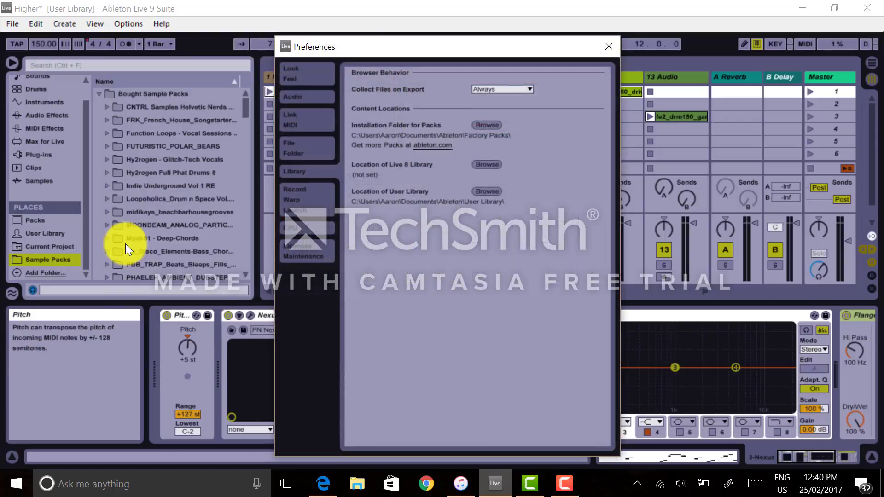
left_click(305, 148)
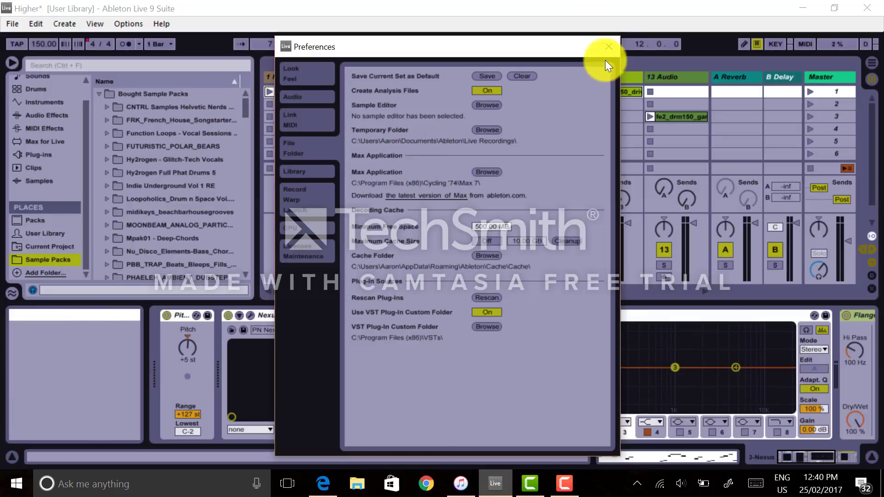
left_click(610, 47)
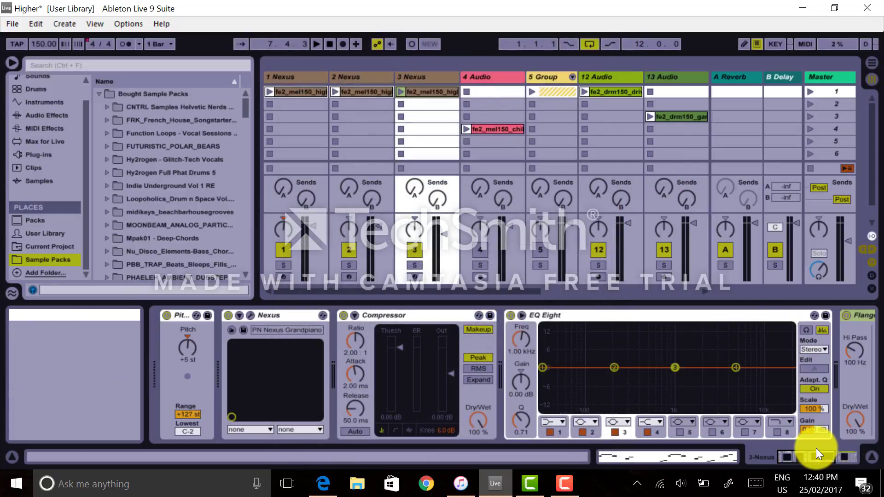
left_click_drag(809, 455, 786, 469)
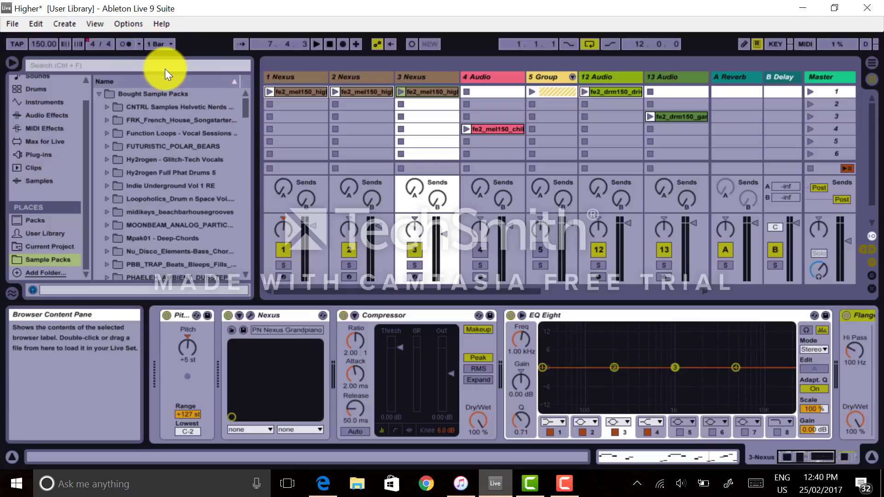
scroll(241, 113, "down", 4)
scroll(241, 98, "up", 4)
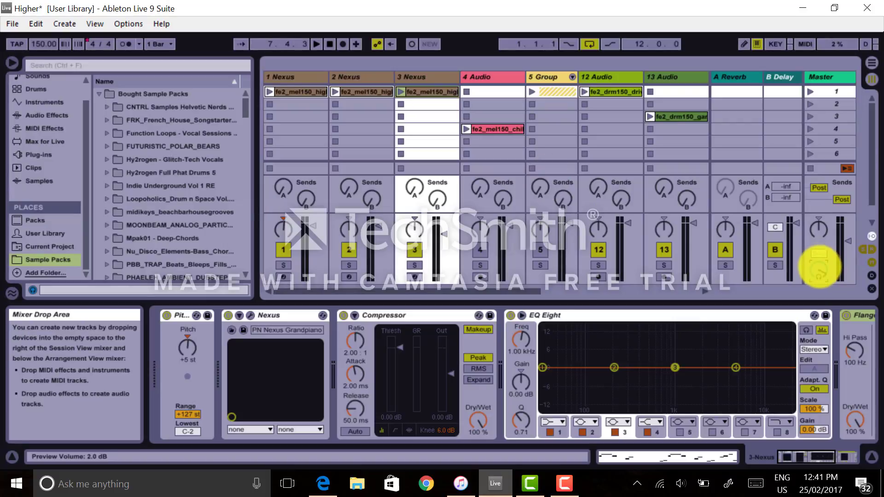
Set the preview volume to 2.0 dB on the master track.
left_click_drag(819, 267, 819, 266)
left_click(819, 223)
left_click_drag(819, 231, 818, 230)
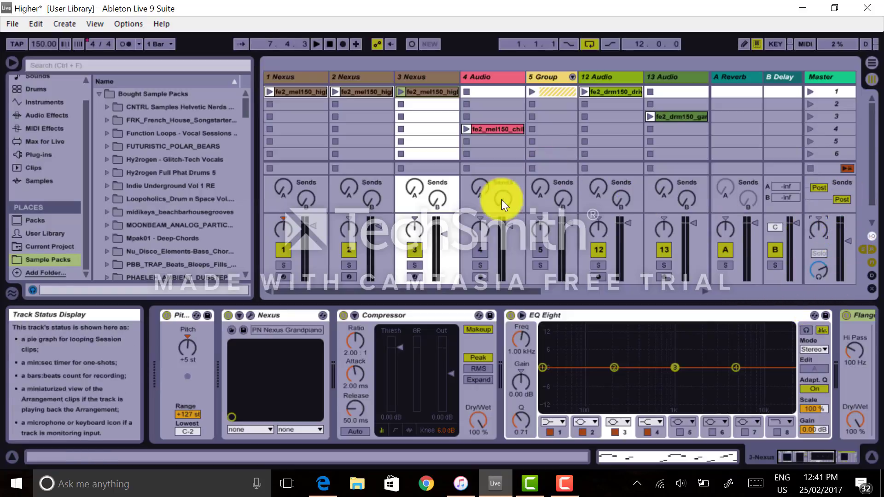
Hide the detail view, toggle the In/Out section on and off, and reshow the detail view.
left_click(871, 457)
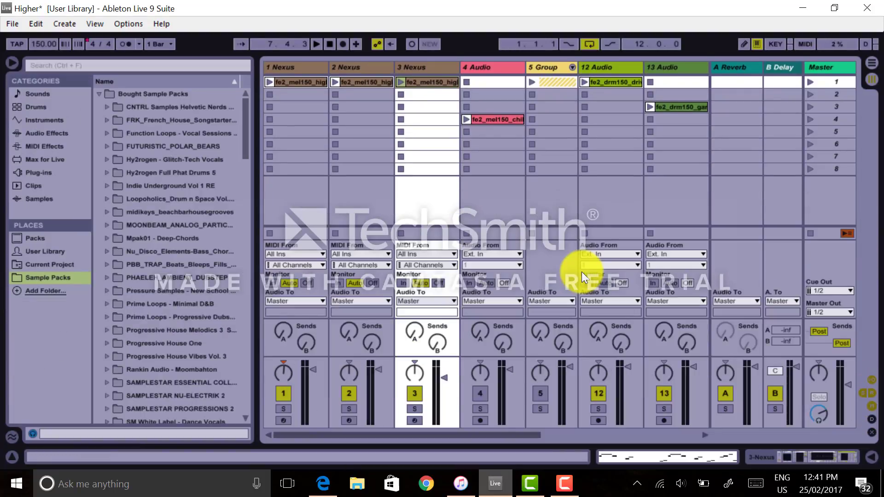
left_click(871, 380)
key("ctrl+alt+i")
key("ctrl+alt+i")
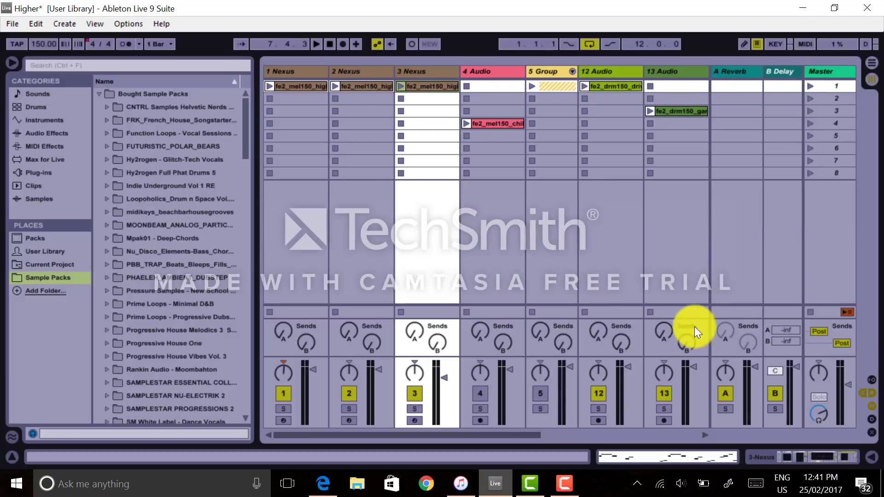
left_click(871, 458)
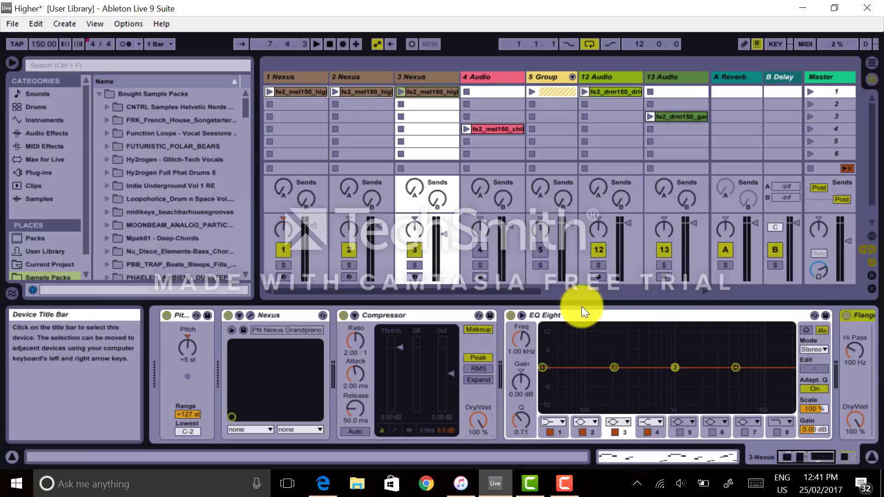